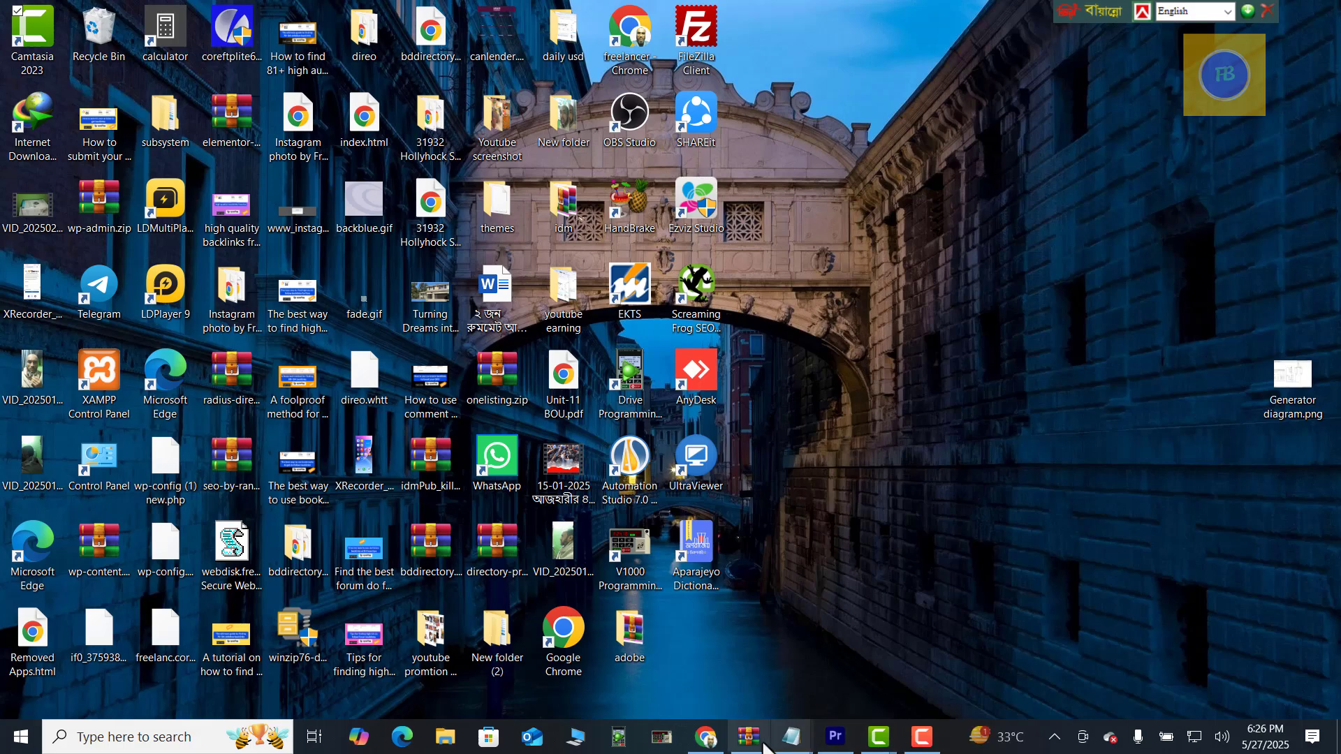
Step: In Chrome, inspect the website link's HTML on the wikiHow profile, test where the link leads, and return to the profile
{"action": "left_click", "coordinate": [706, 737]}
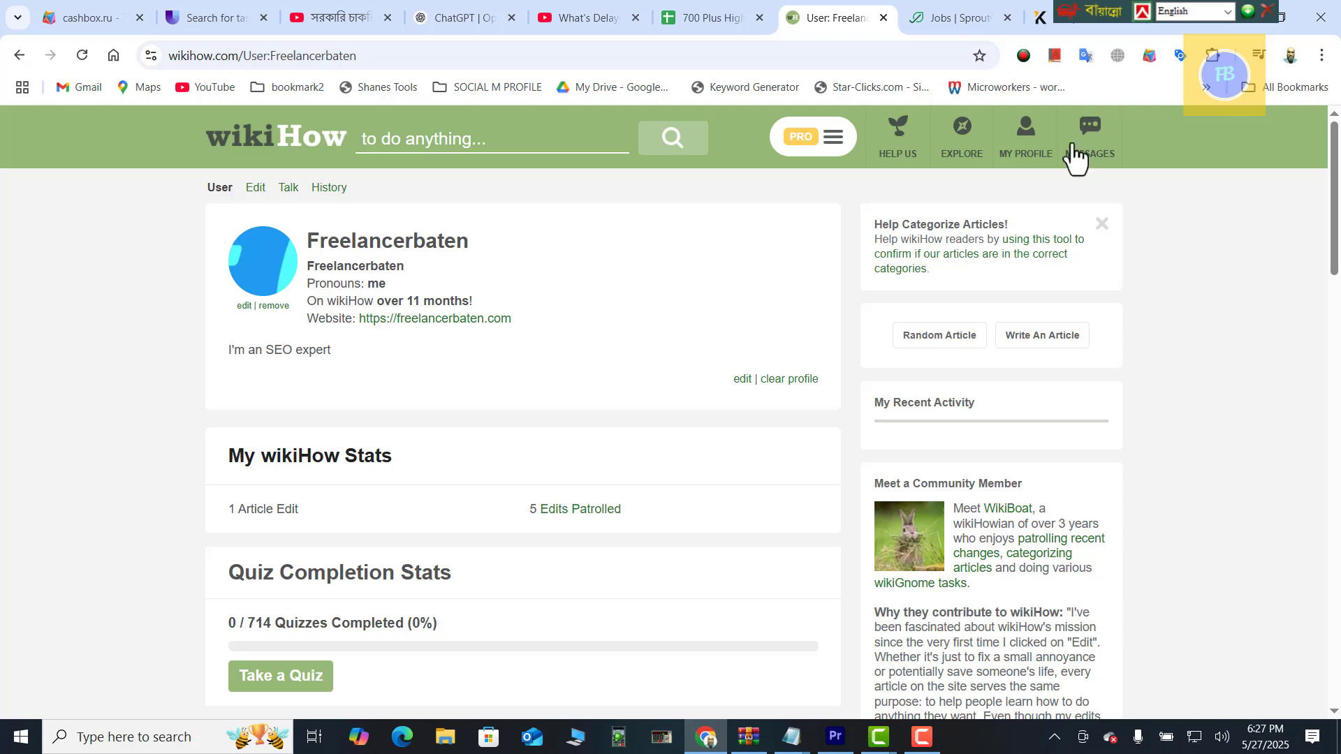
{"action": "right_click", "coordinate": [423, 327]}
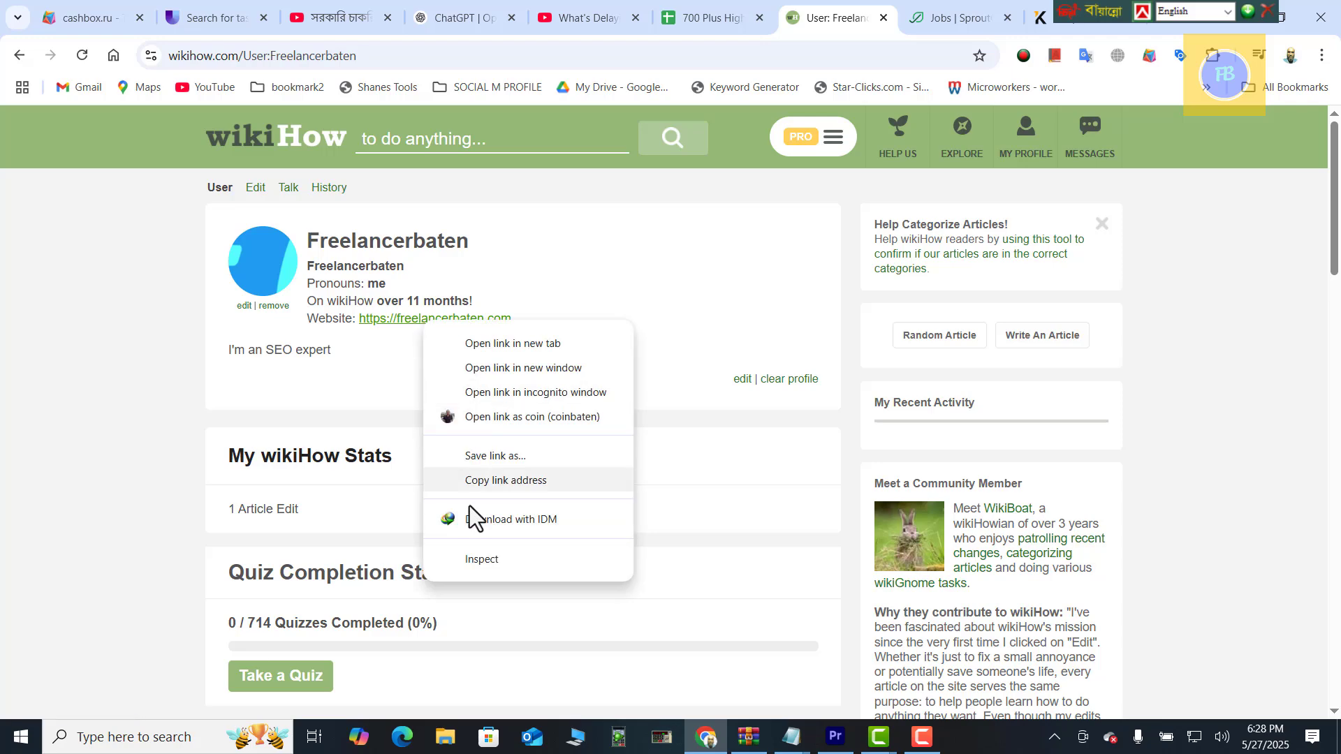
{"action": "left_click", "coordinate": [479, 562]}
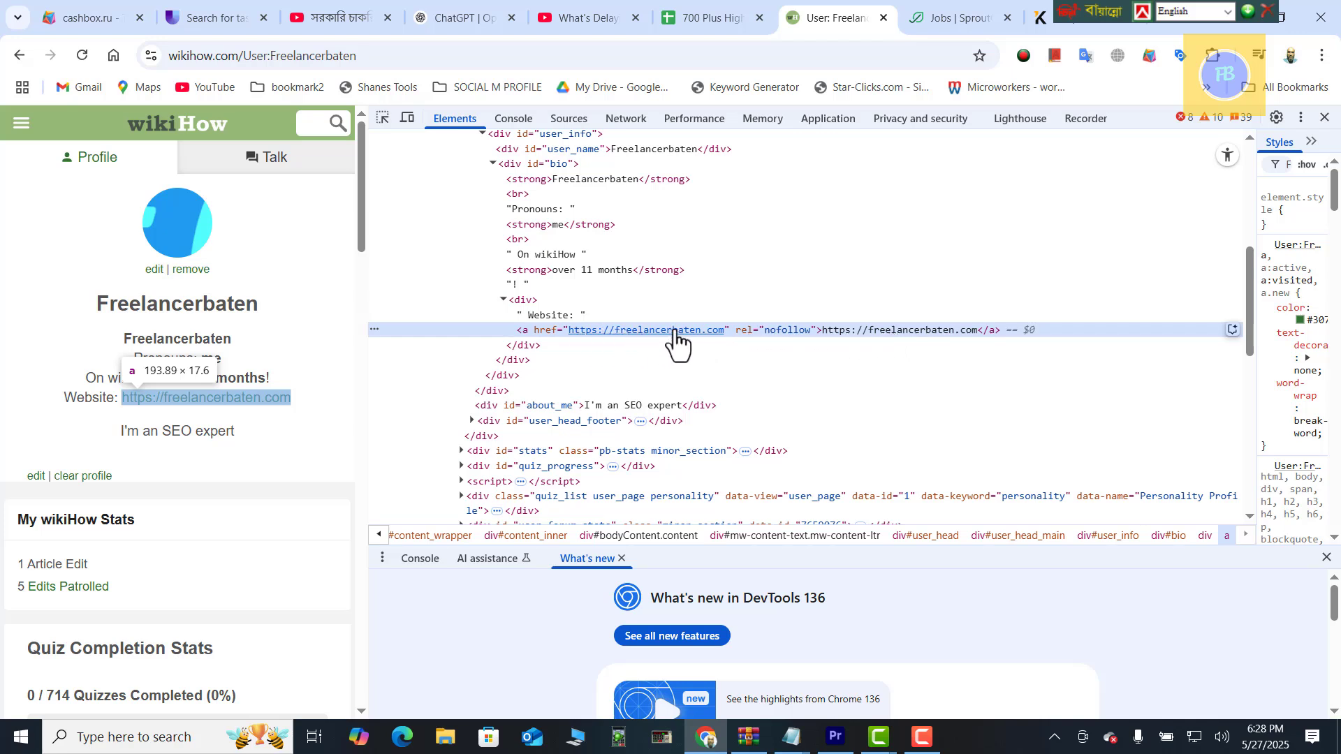
{"action": "left_click", "coordinate": [1326, 117]}
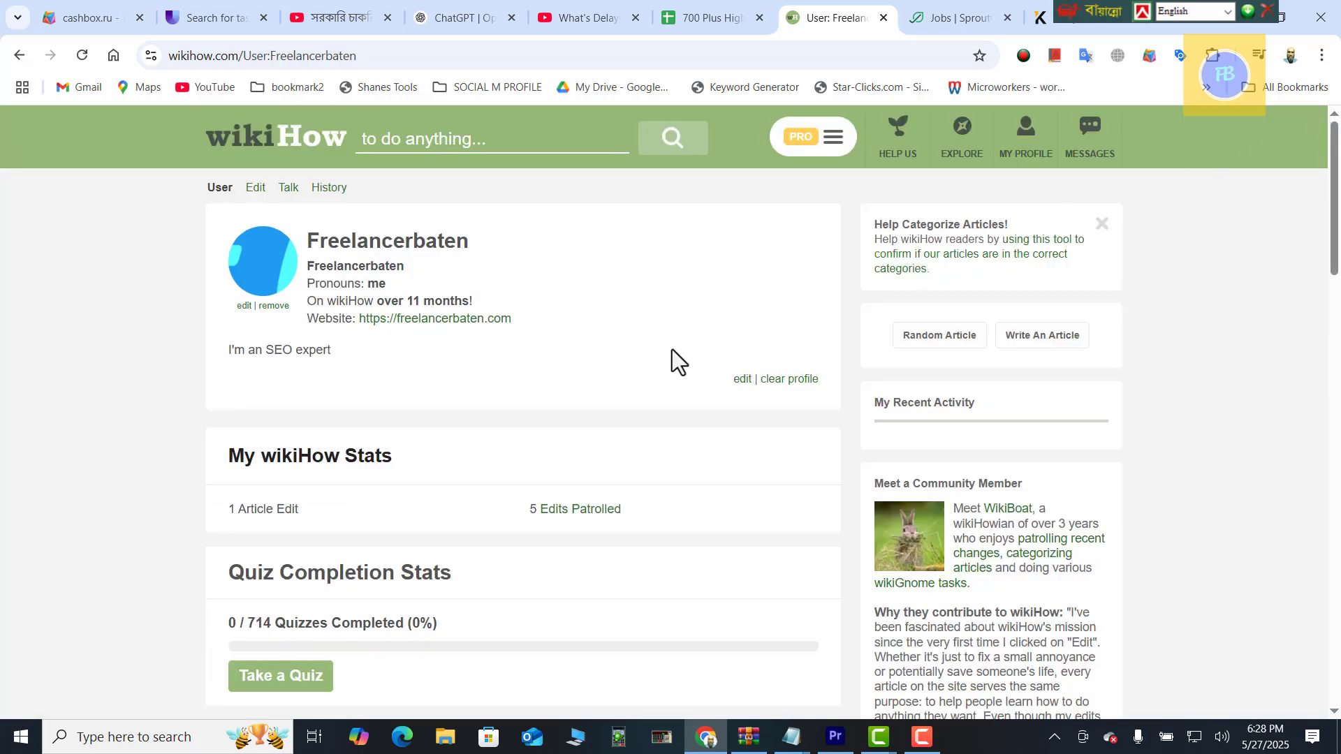
{"action": "left_click", "coordinate": [405, 319]}
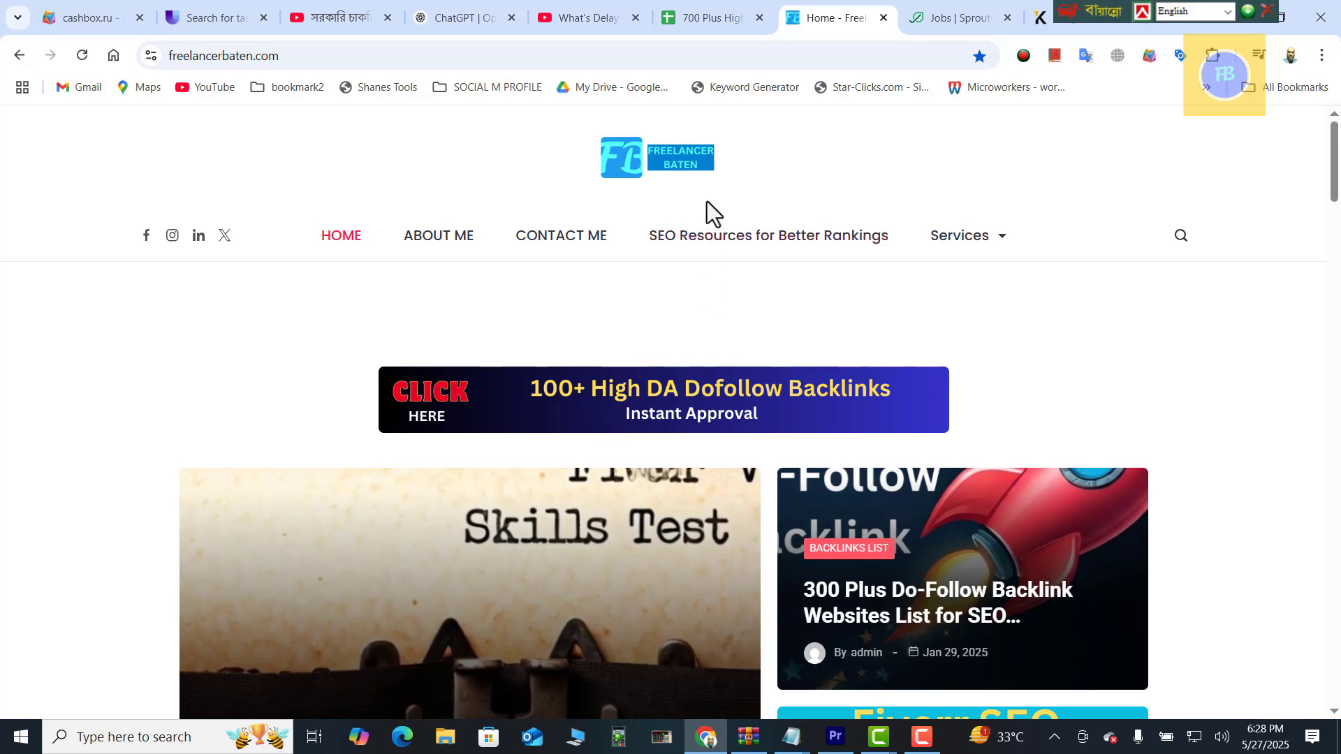
{"action": "left_click", "coordinate": [19, 55]}
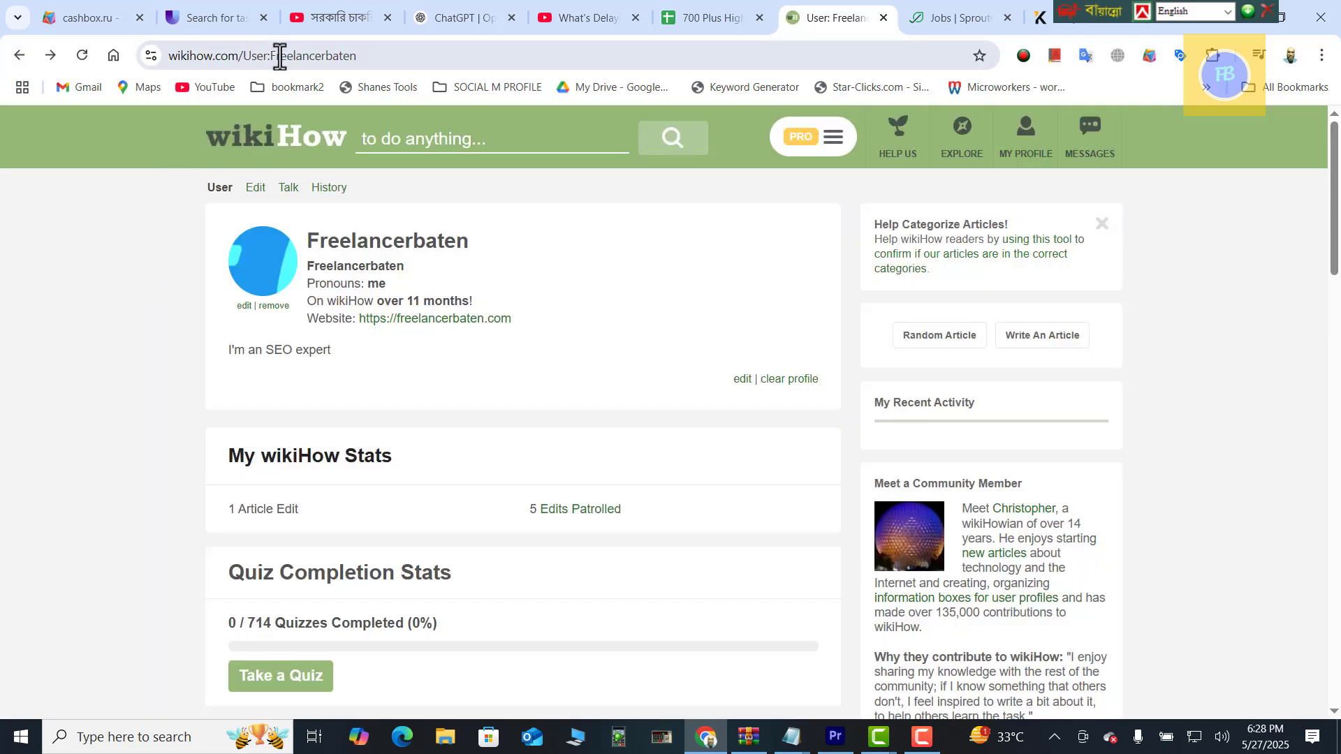
Step: Copy the full web address of the wikiHow profile page
{"action": "left_click", "coordinate": [278, 54]}
{"action": "right_click", "coordinate": [279, 55]}
{"action": "left_click", "coordinate": [326, 223]}
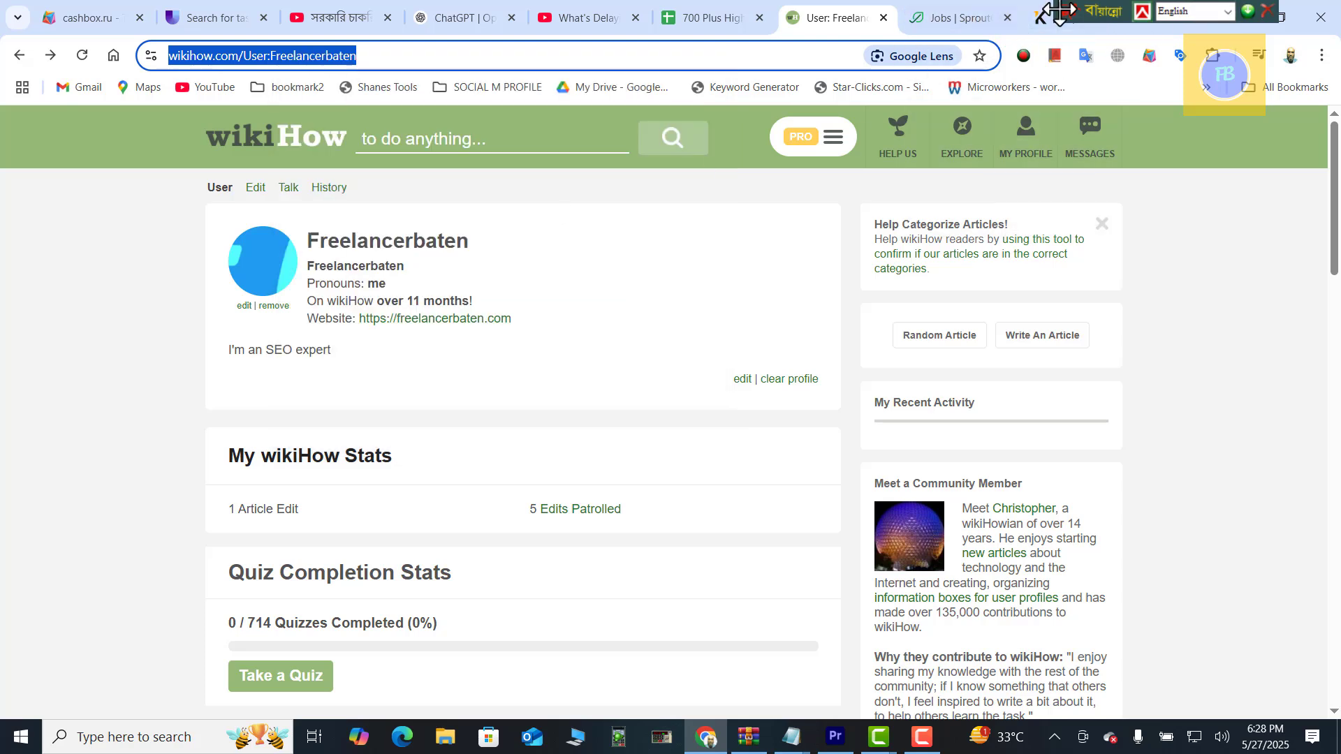
Step: Close the floating language toolbar and open the bookmarked Ahrefs backlink checker in a new tab
{"action": "left_click", "coordinate": [1266, 10]}
{"action": "left_click", "coordinate": [1163, 17]}
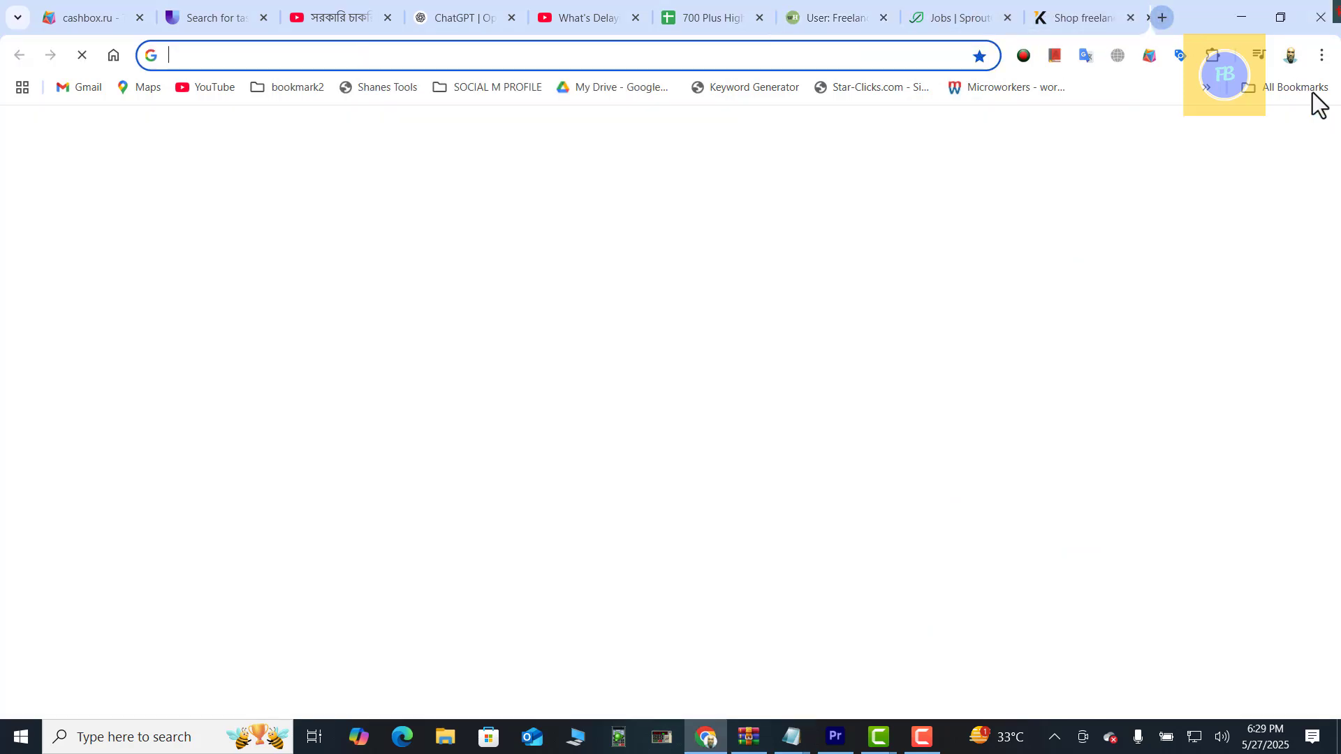
{"action": "left_click", "coordinate": [1312, 90]}
{"action": "mouse_move", "coordinate": [1102, 164]}
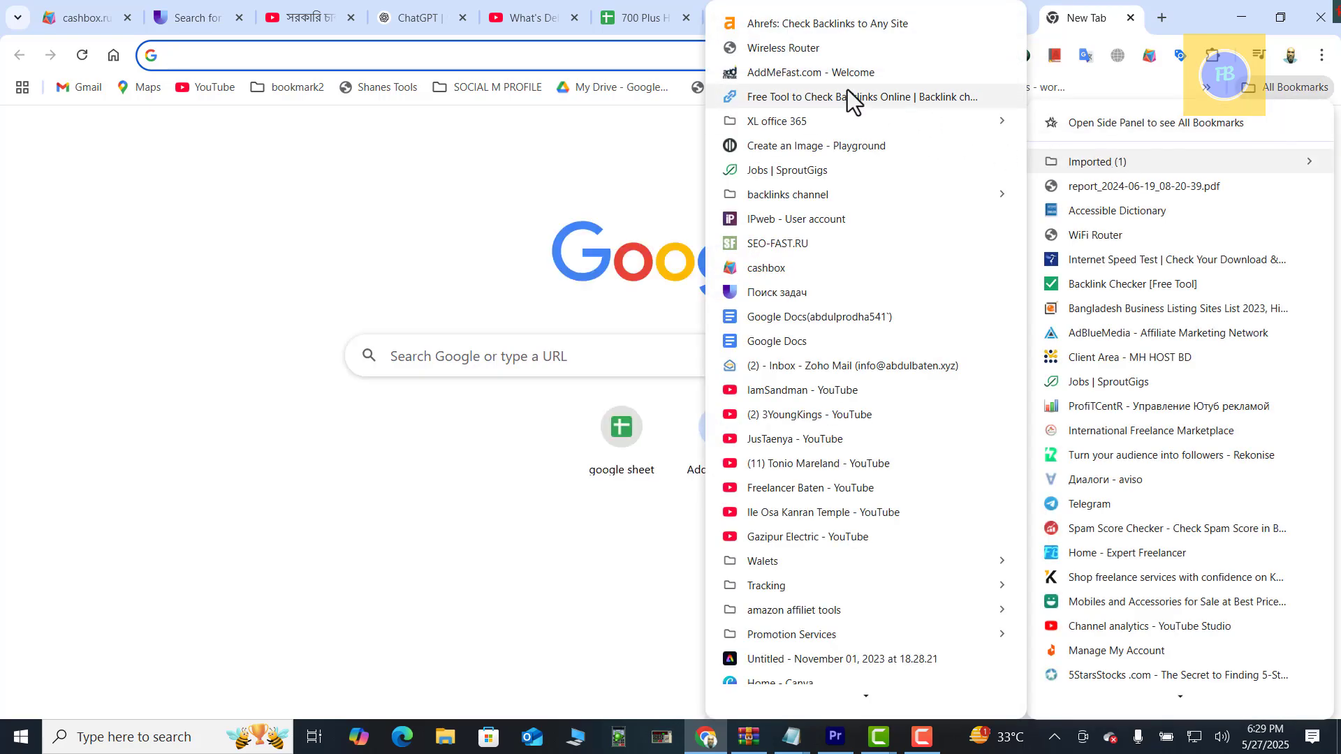
{"action": "left_click", "coordinate": [831, 28]}
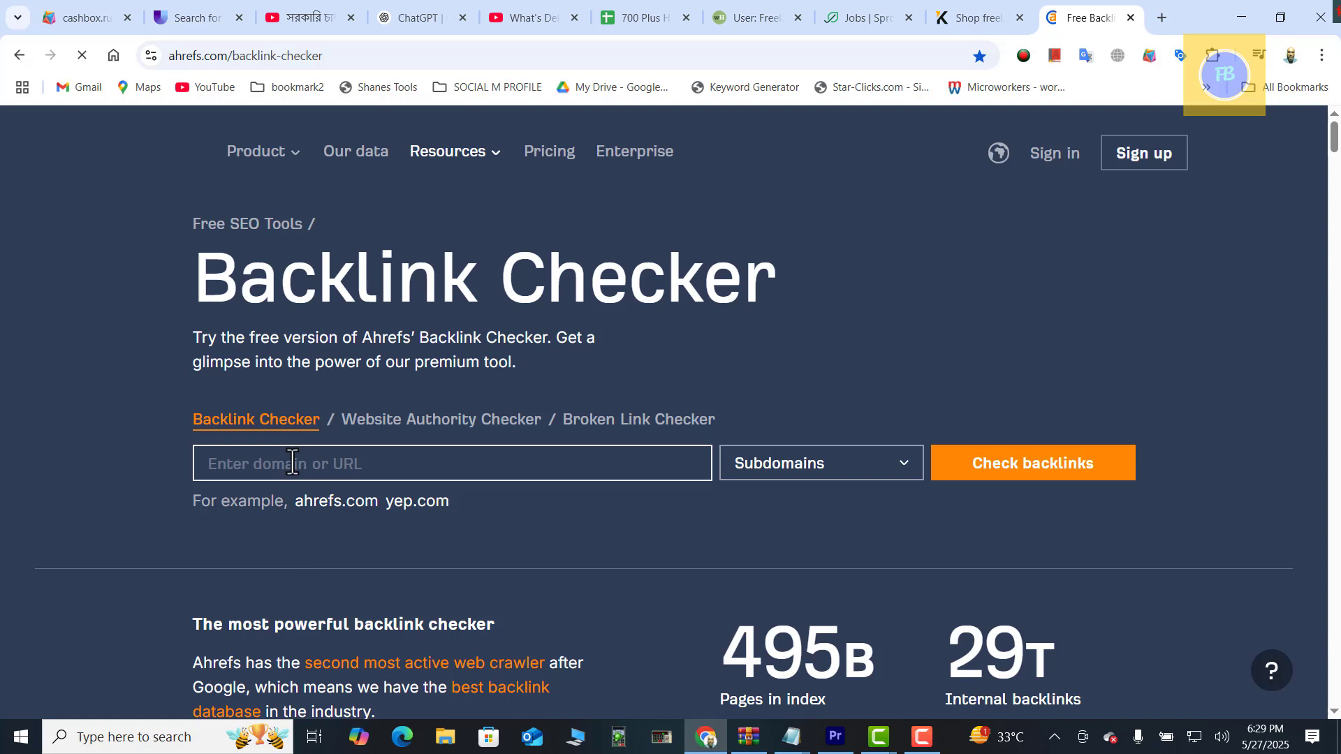
{"action": "left_click", "coordinate": [294, 464]}
{"action": "right_click", "coordinate": [284, 463]}
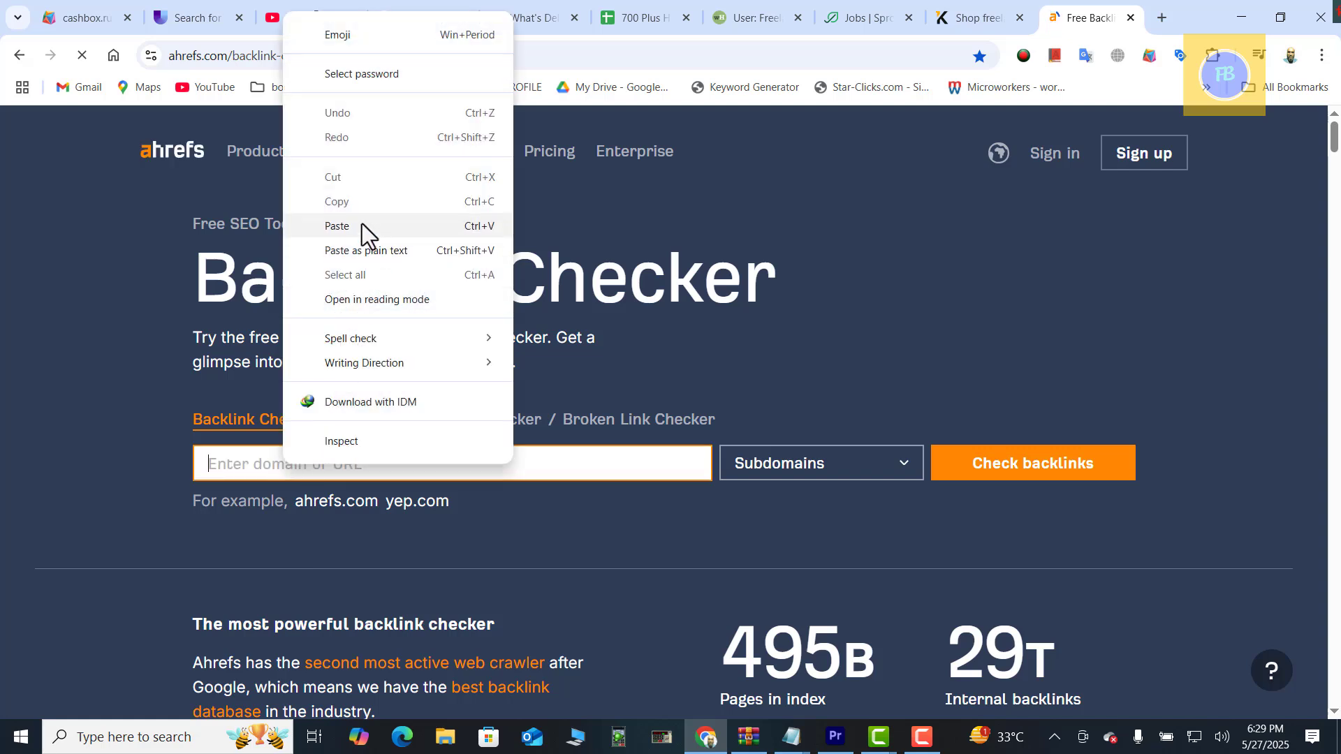
{"action": "left_click", "coordinate": [362, 225]}
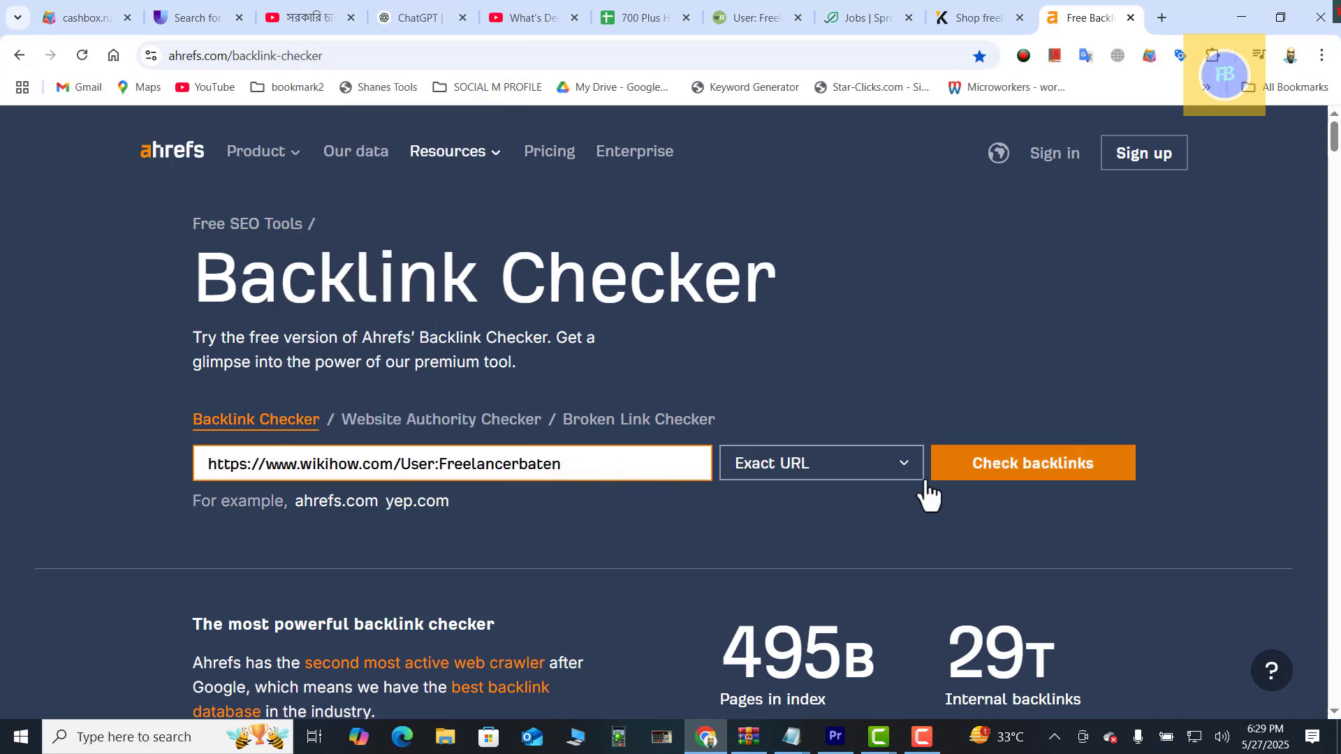
{"action": "key", "text": "BackSpace"}
{"action": "key", "text": "BackSpace"}
{"action": "key", "text": "BackSpace"}
{"action": "key", "text": "BackSpace"}
{"action": "key", "text": "BackSpace"}
{"action": "key", "text": "BackSpace"}
{"action": "key", "text": "BackSpace"}
{"action": "key", "text": "BackSpace"}
{"action": "key", "text": "BackSpace"}
{"action": "key", "text": "BackSpace"}
{"action": "key", "text": "BackSpace"}
{"action": "key", "text": "BackSpace"}
{"action": "key", "text": "BackSpace"}
{"action": "key", "text": "BackSpace"}
{"action": "key", "text": "BackSpace"}
{"action": "key", "text": "BackSpace"}
{"action": "key", "text": "BackSpace"}
{"action": "key", "text": "BackSpace"}
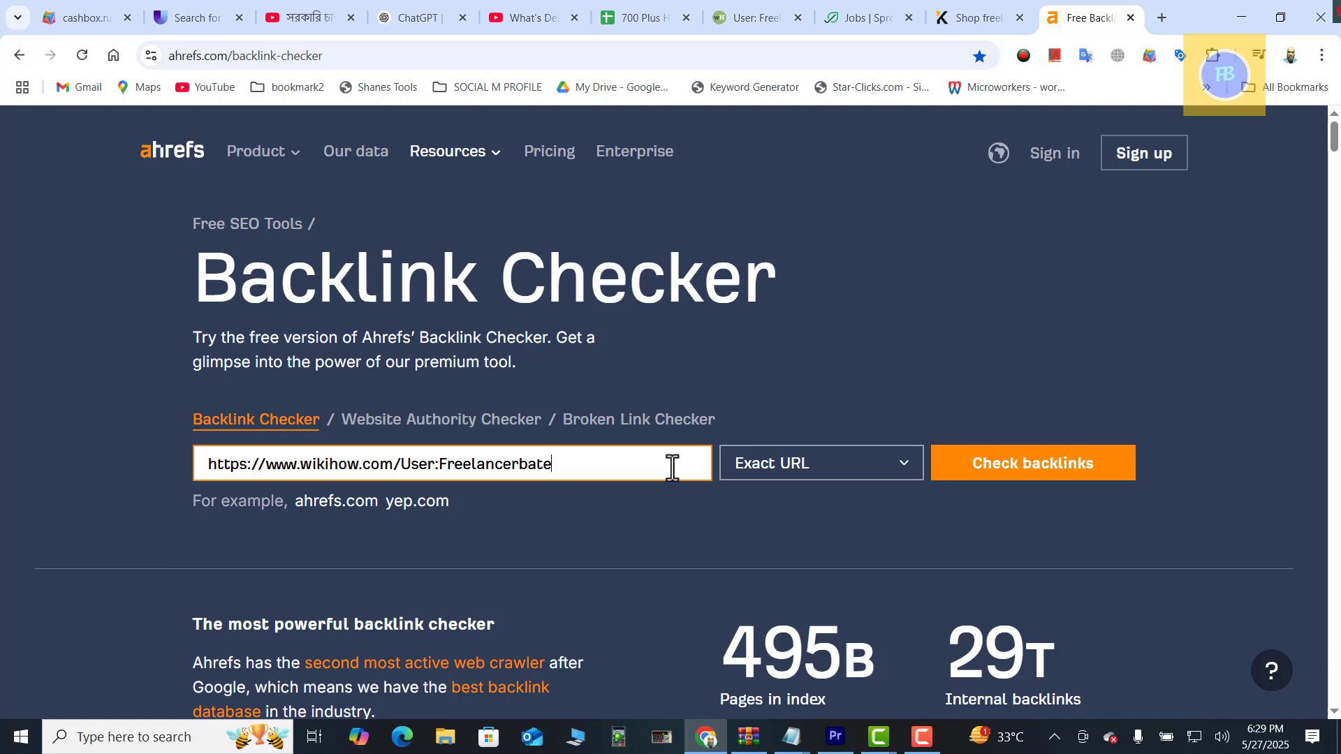
{"action": "key", "text": "BackSpace"}
{"action": "key", "text": "BackSpace"}
{"action": "key", "text": "BackSpace"}
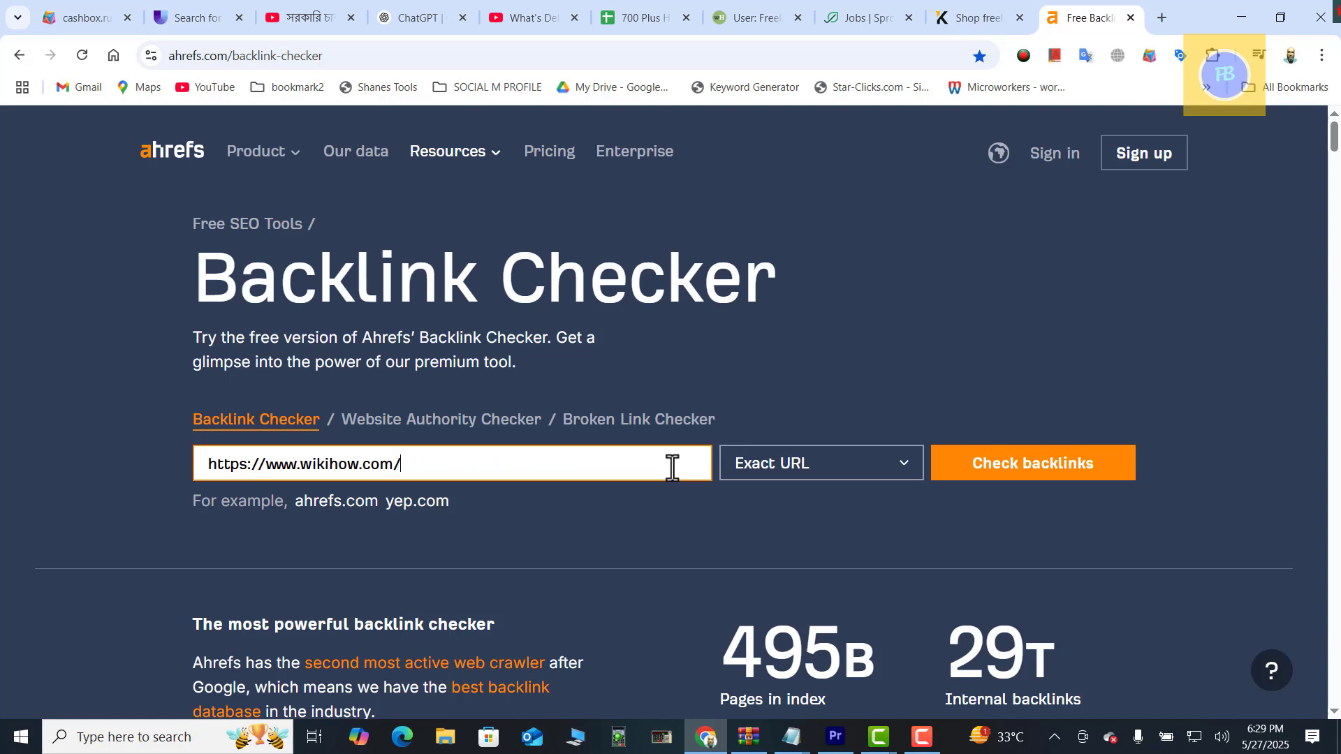
{"action": "left_click", "coordinate": [992, 477]}
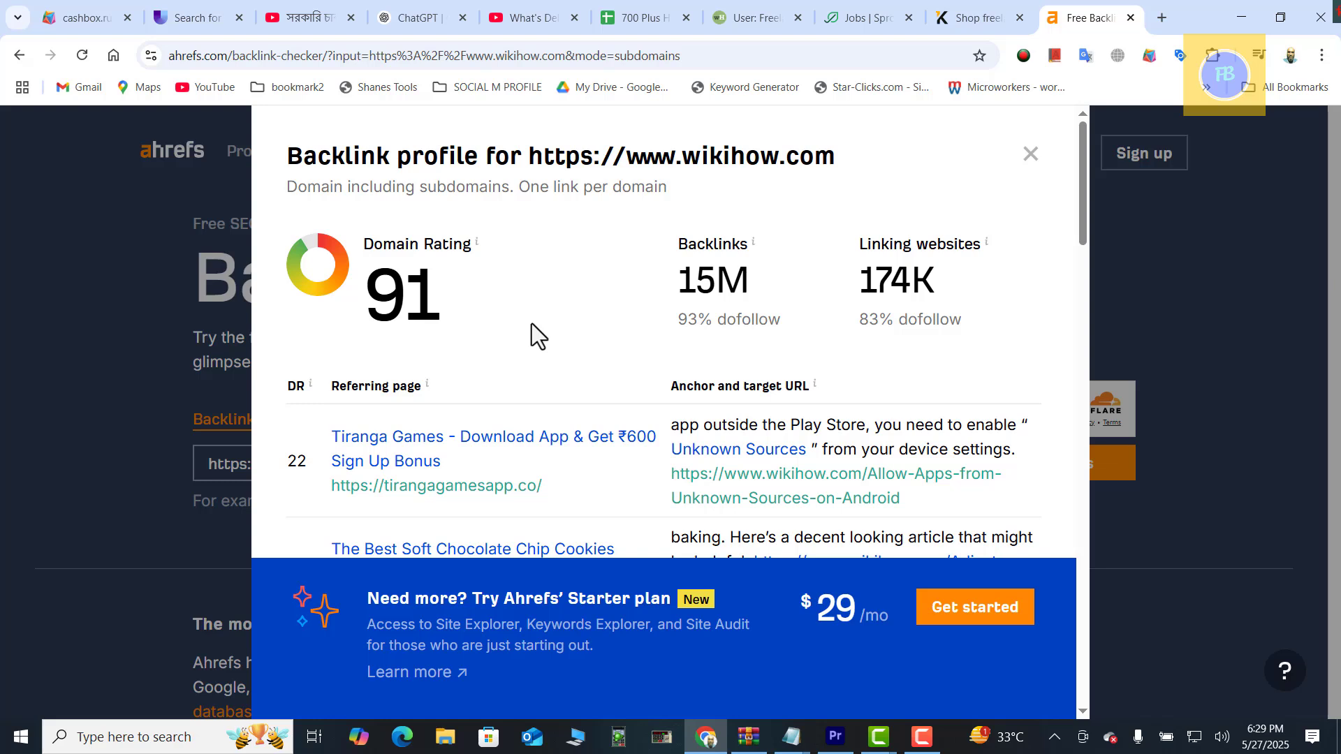
Step: Capture the Domain Rating summary as a screenshot of about 1196x353 pixels, save it as a PNG, and return to the wikiHow profile
{"action": "key", "text": "Print"}
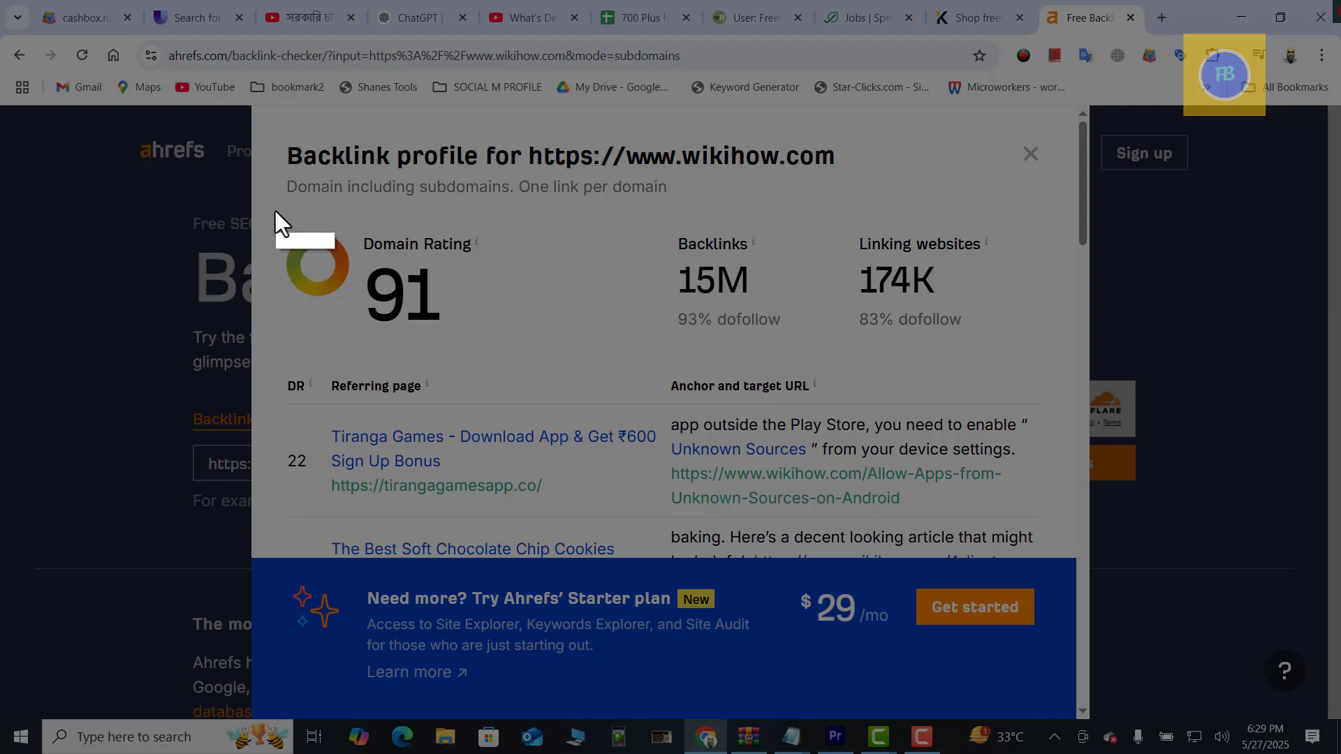
{"action": "mouse_move", "coordinate": [255, 179]}
{"action": "left_mouse_down"}
{"action": "mouse_move", "coordinate": [649, 440]}
{"action": "mouse_move", "coordinate": [978, 473]}
{"action": "mouse_move", "coordinate": [1090, 424]}
{"action": "left_mouse_up"}
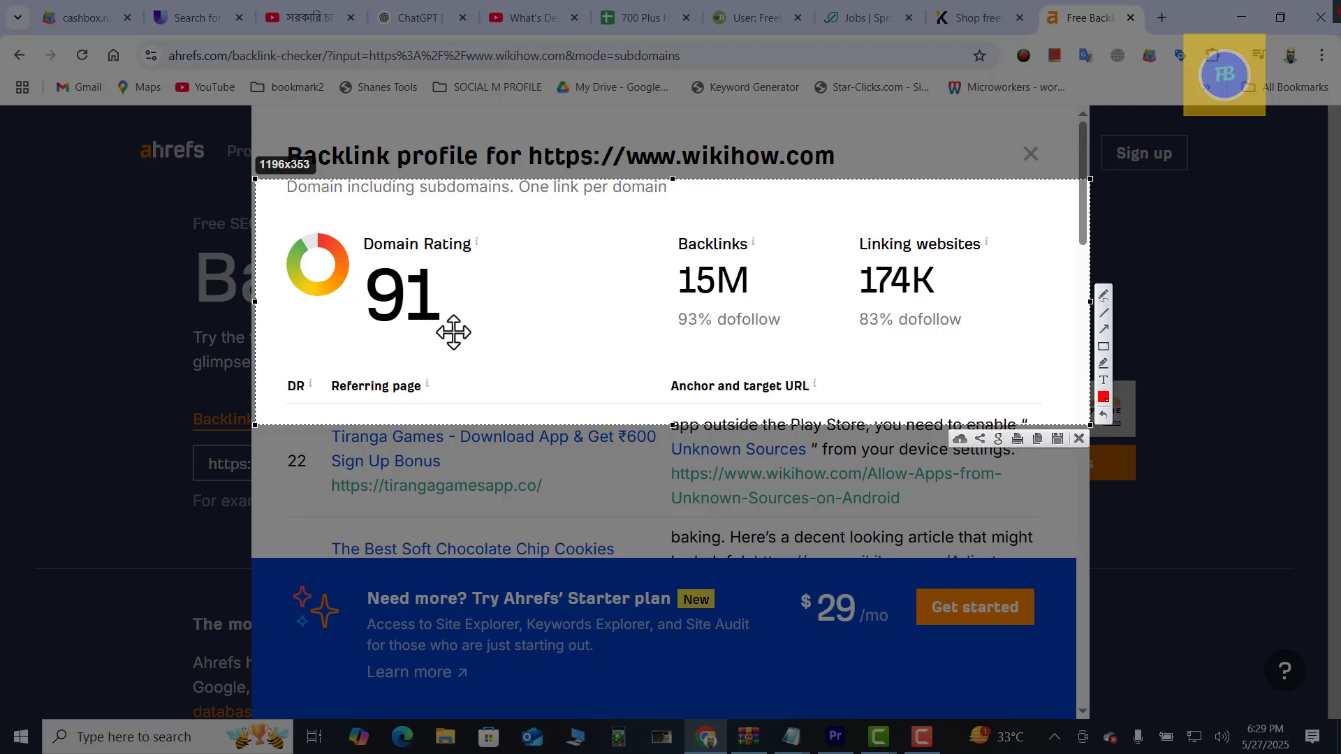
{"action": "right_click", "coordinate": [514, 256]}
{"action": "left_click", "coordinate": [539, 316]}
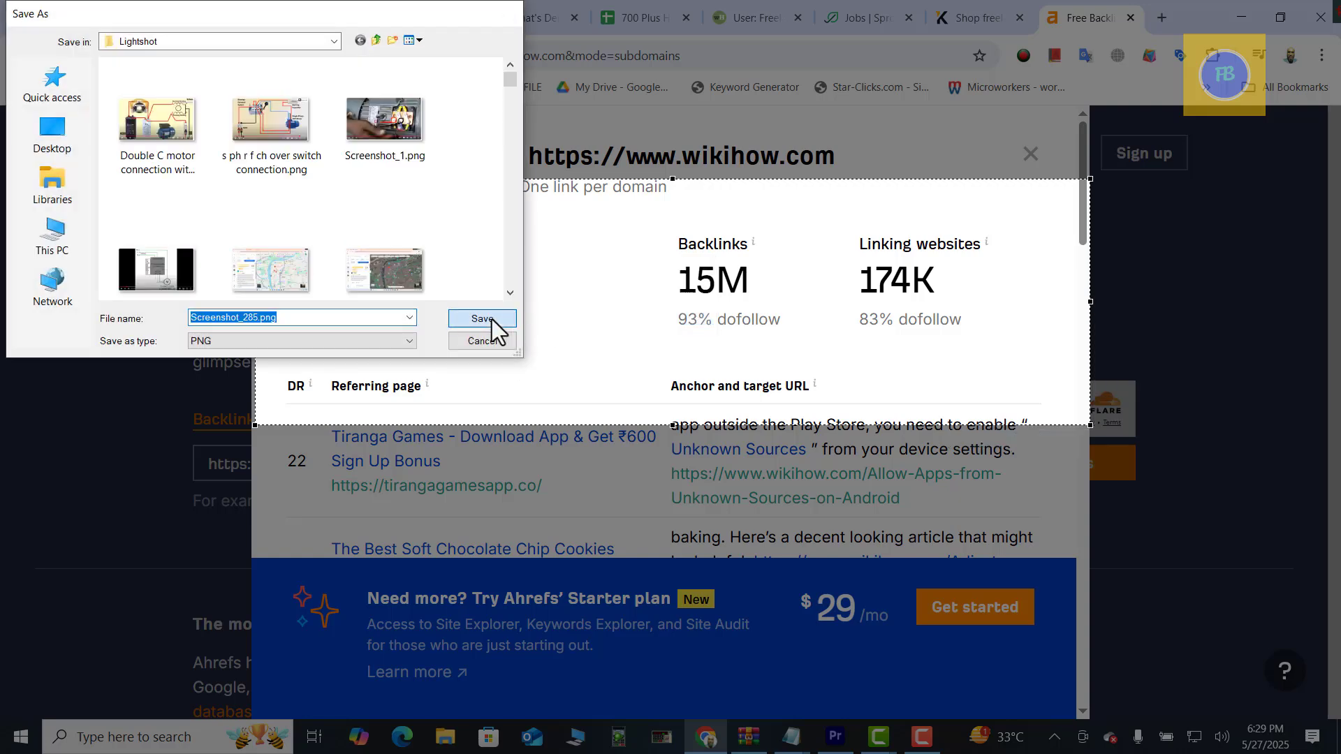
{"action": "left_click", "coordinate": [482, 319]}
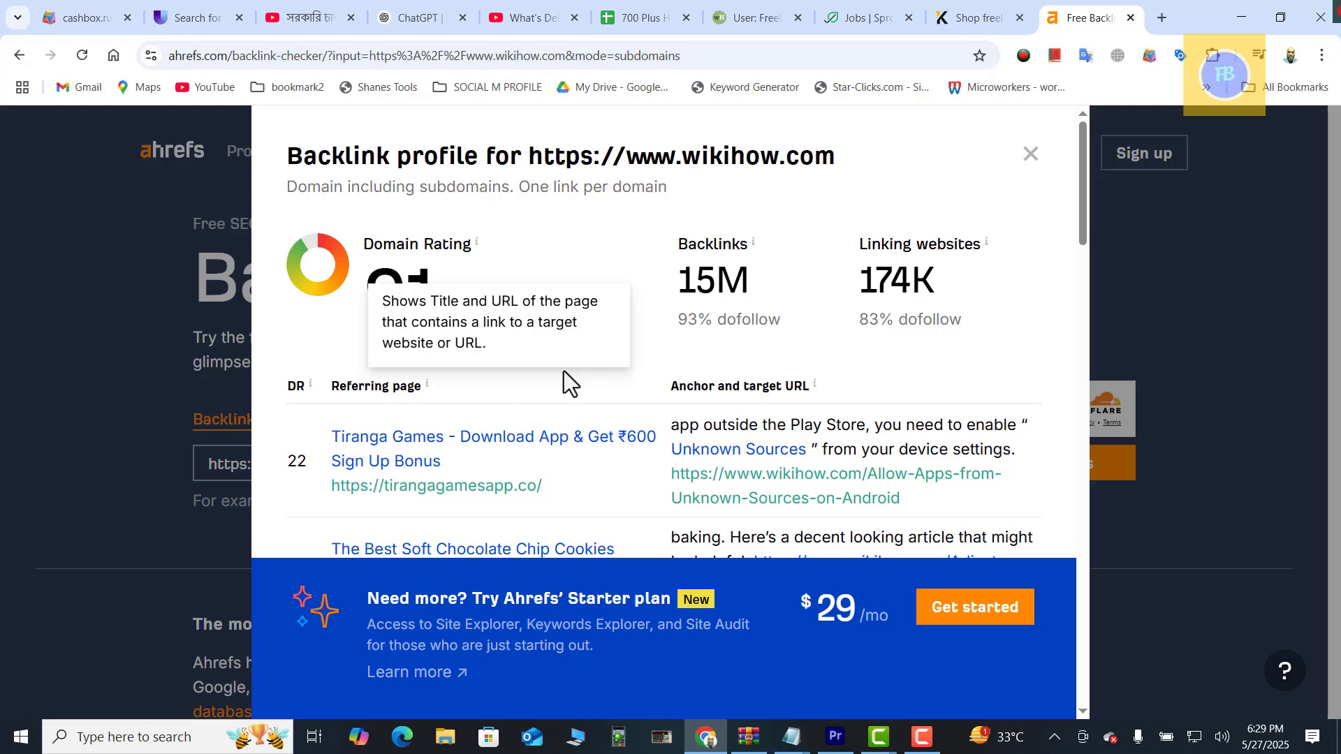
{"action": "left_click", "coordinate": [748, 3]}
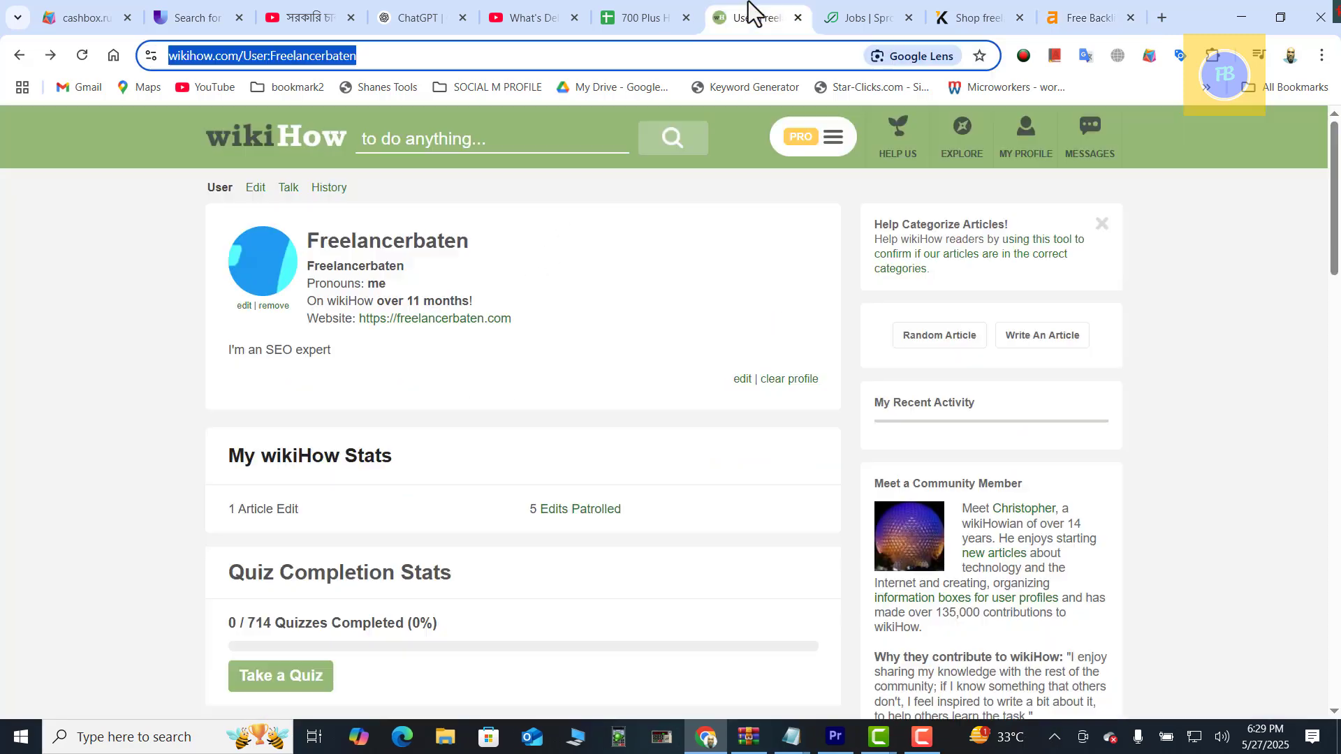